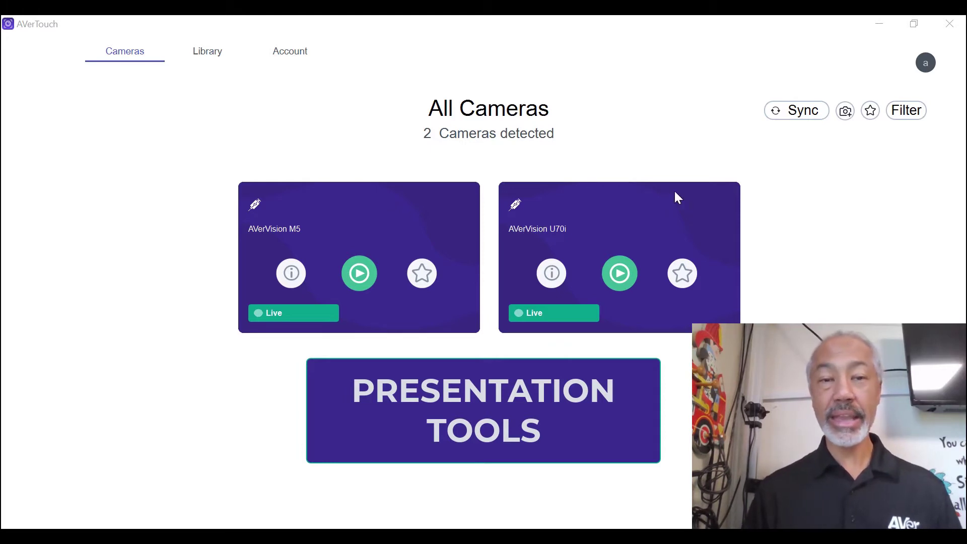
# Step: Open the AVerVision U70i live view, turn on the spotlight presentation tool and slightly resize its circle
pyautogui.click(621, 275)
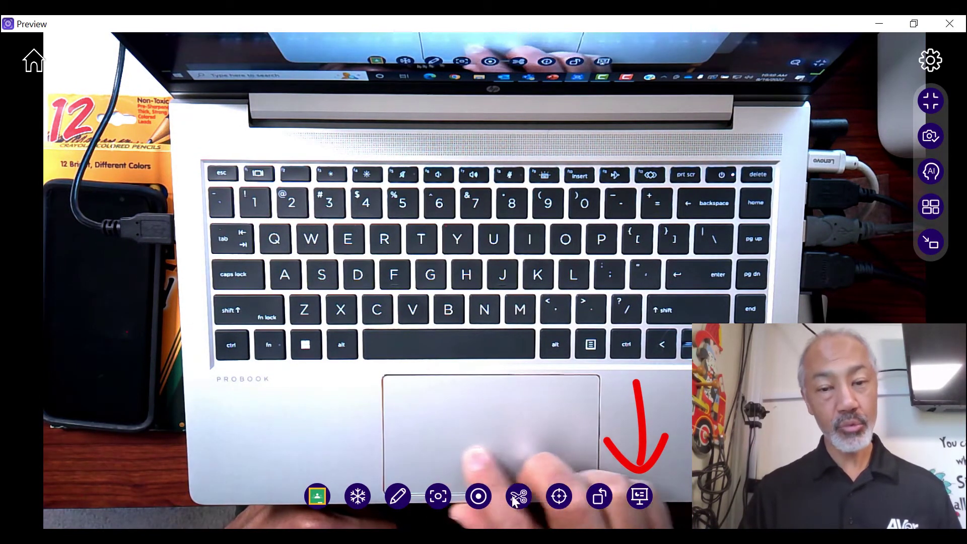
pyautogui.click(640, 496)
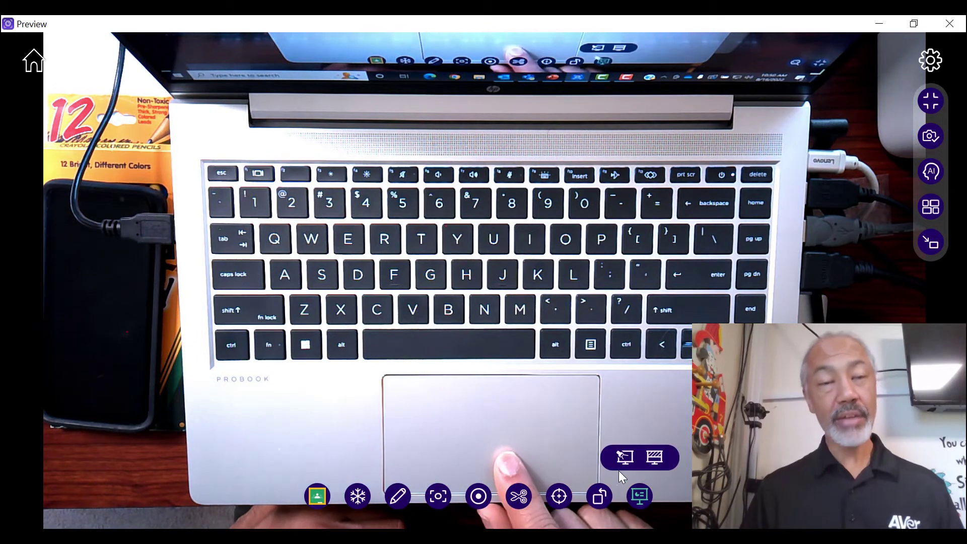
pyautogui.click(618, 470)
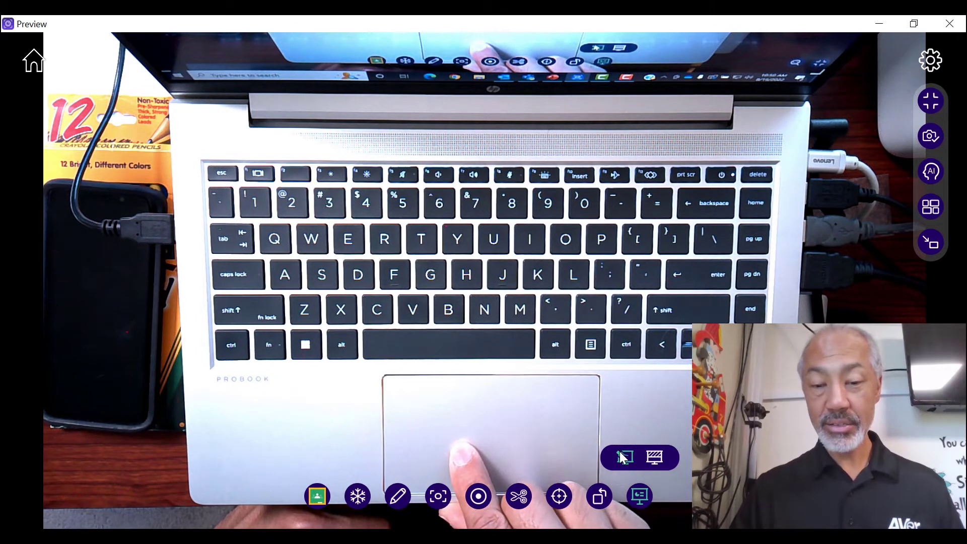
pyautogui.click(620, 452)
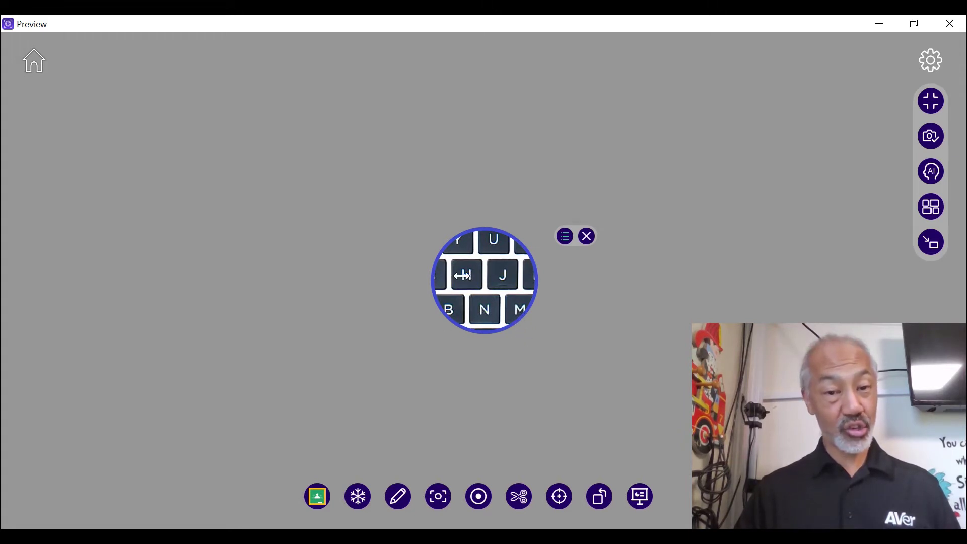
pyautogui.moveTo(433, 295)
pyautogui.mouseDown()
pyautogui.moveTo(355, 277)
pyautogui.moveTo(454, 287)
pyautogui.moveTo(433, 282)
pyautogui.mouseUp()
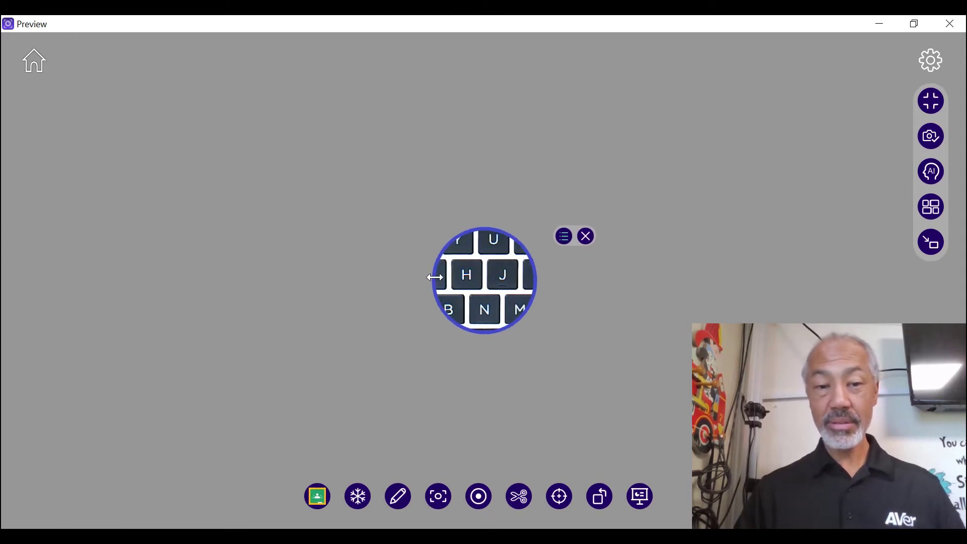
# Step: Switch the spotlight shape to Rectangle and then to Triangle
pyautogui.click(564, 244)
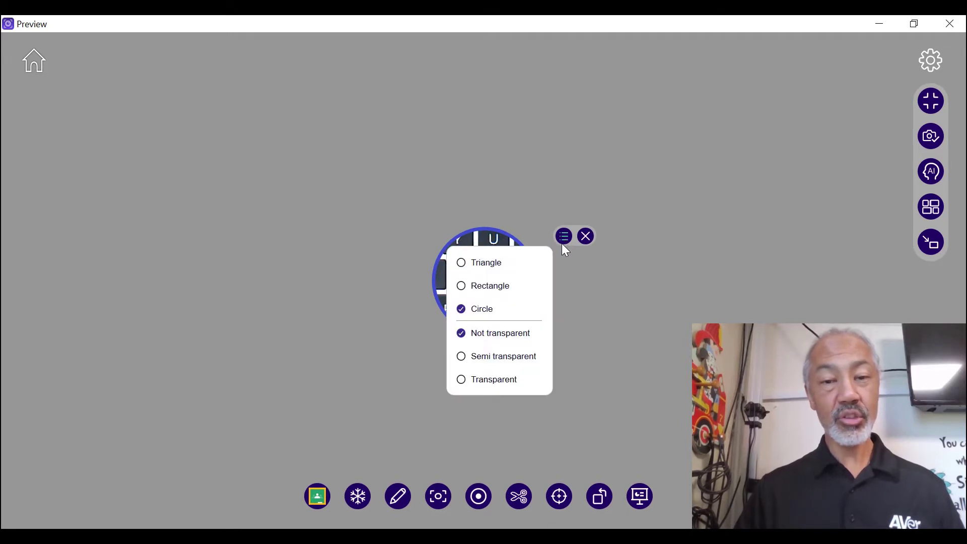
pyautogui.click(470, 287)
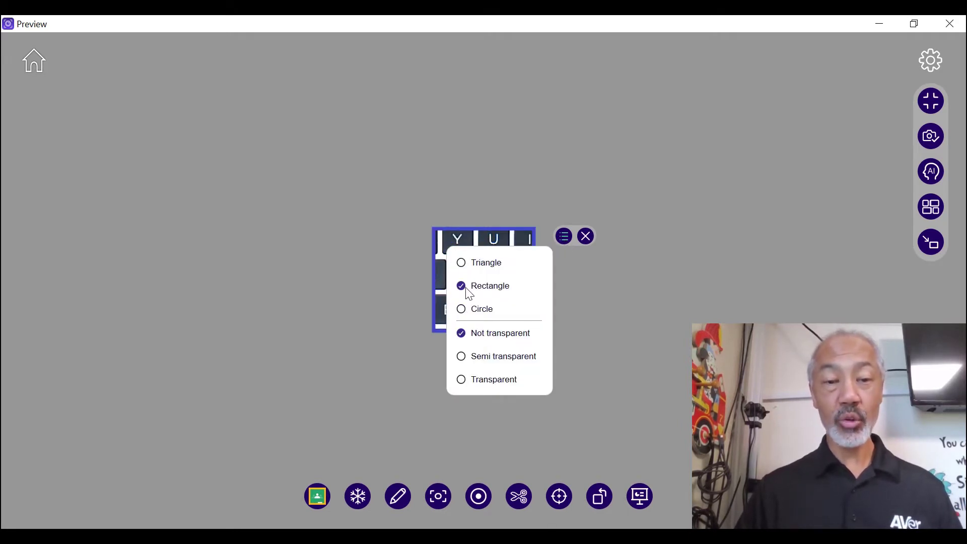
pyautogui.click(477, 264)
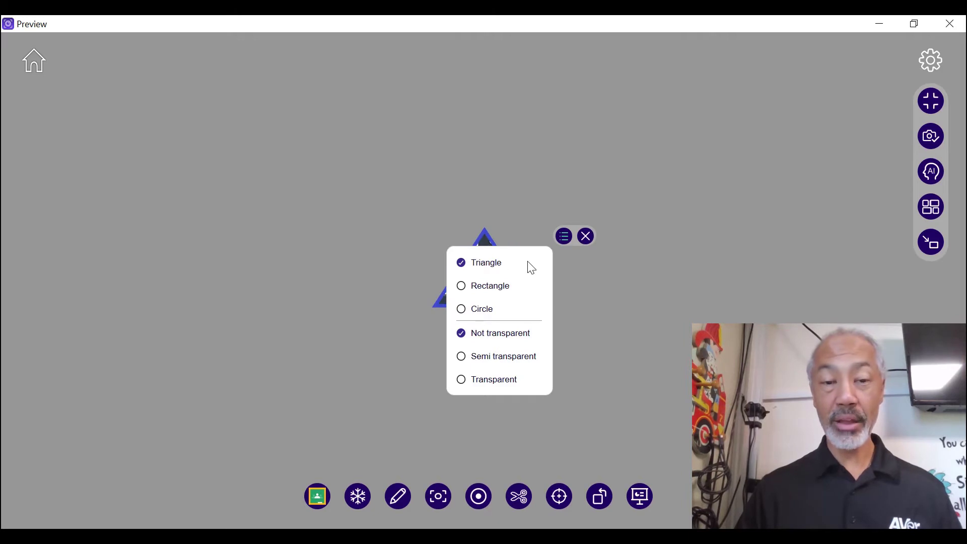
# Step: Try the Semi transparent and Transparent spotlight backgrounds, then restore Not transparent with the Circle shape
pyautogui.click(466, 359)
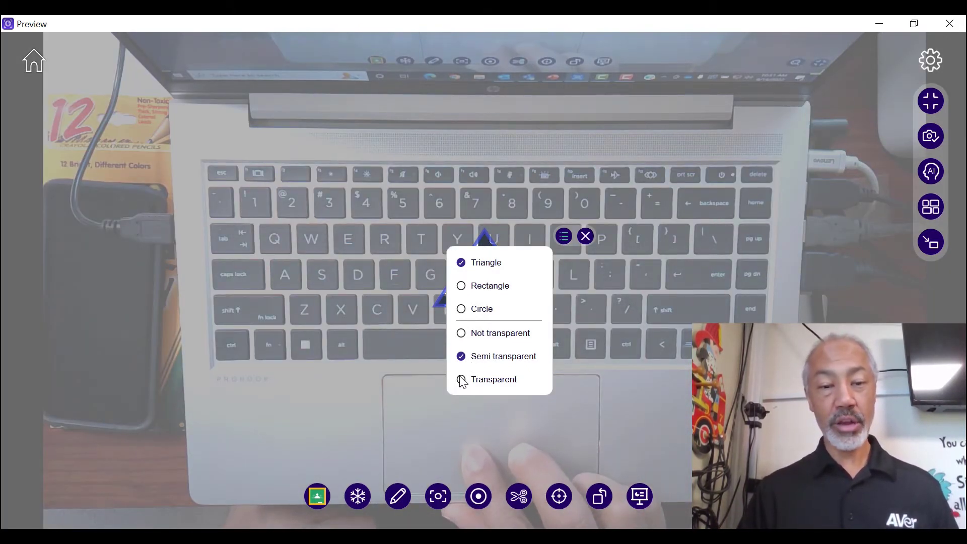
pyautogui.click(461, 380)
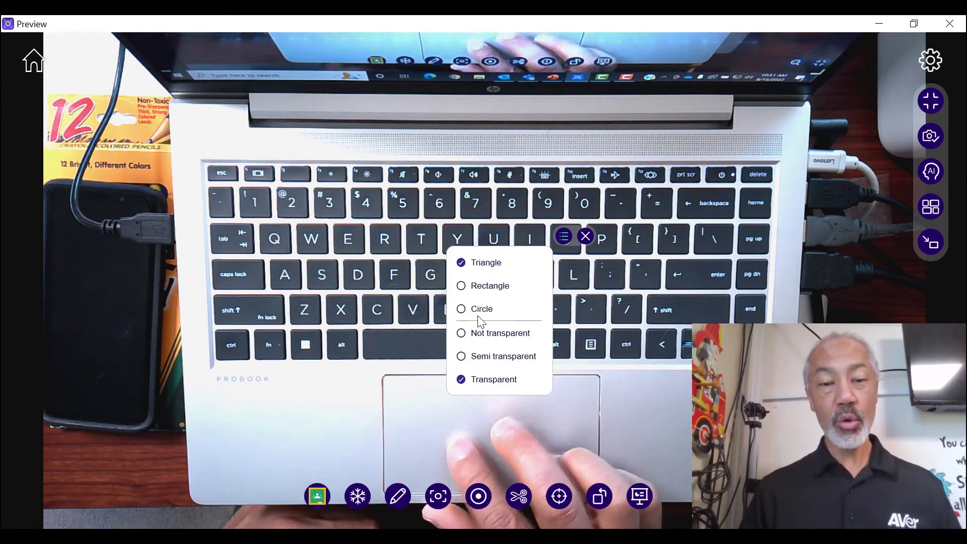
pyautogui.click(461, 333)
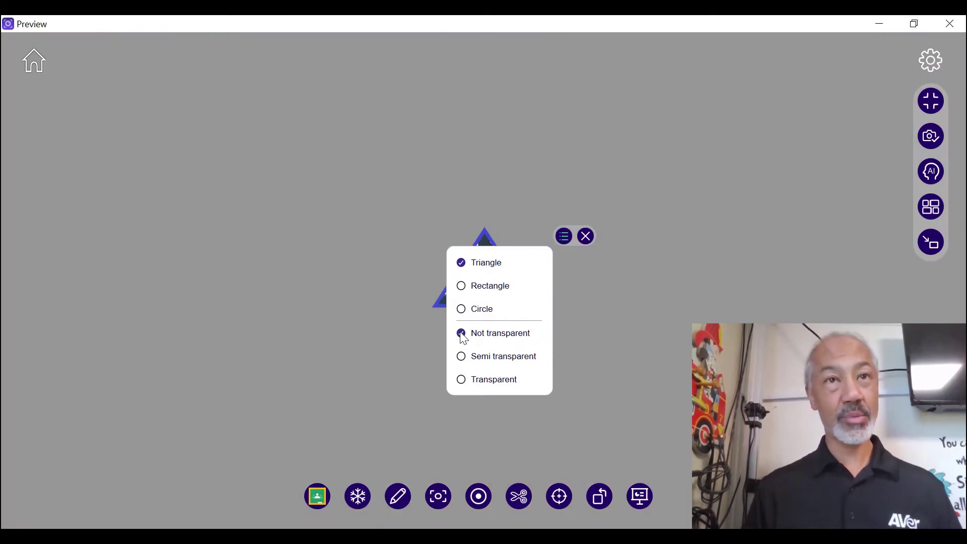
pyautogui.click(483, 310)
pyautogui.click(607, 291)
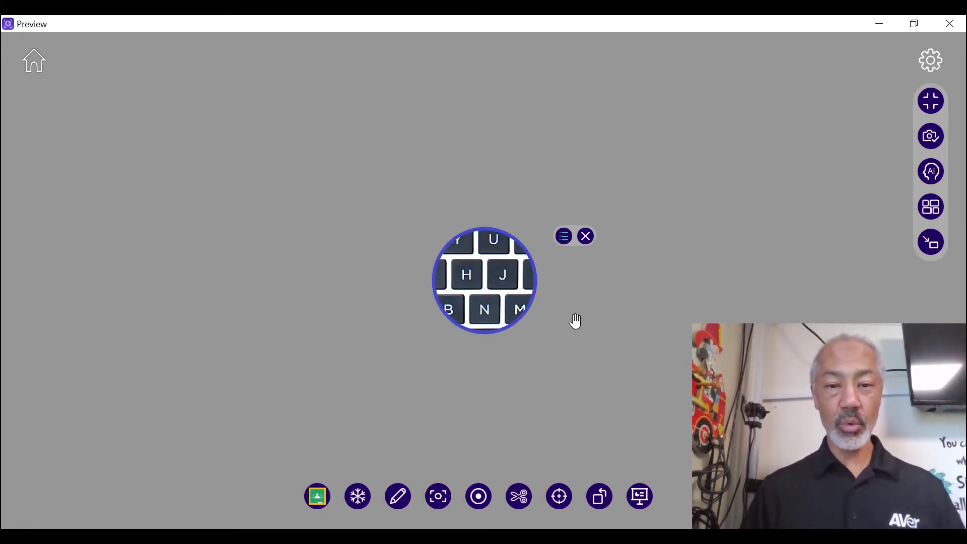
# Step: Move the spotlight over the keyboard's R key, magnify the camera image and recentre the spotlight on the letter
pyautogui.moveTo(576, 321); pyautogui.dragTo(511, 280)
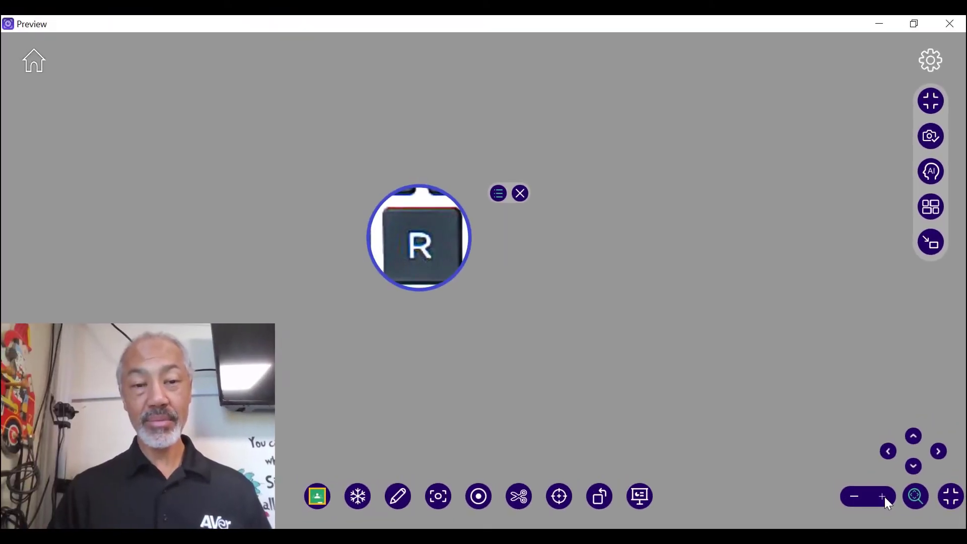
pyautogui.click(885, 497)
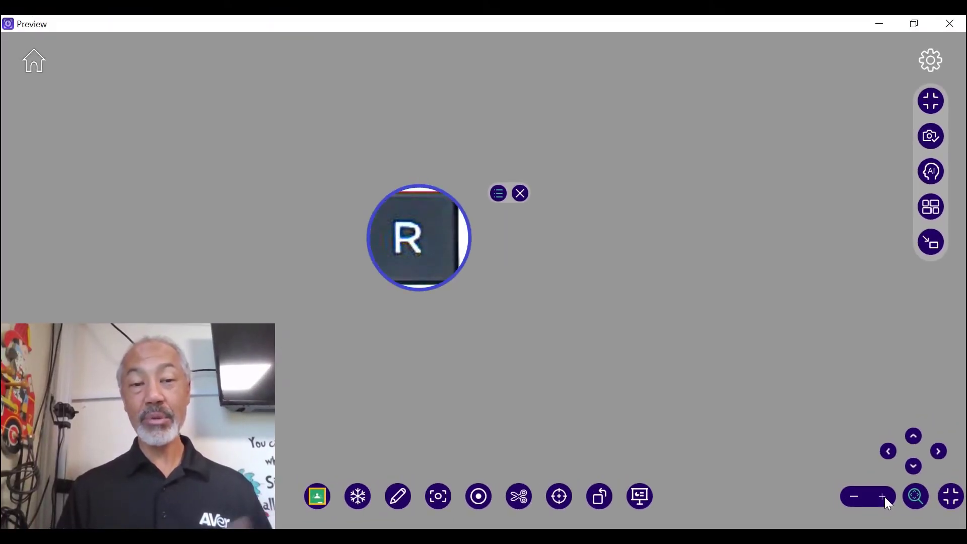
pyautogui.moveTo(515, 257); pyautogui.dragTo(507, 259)
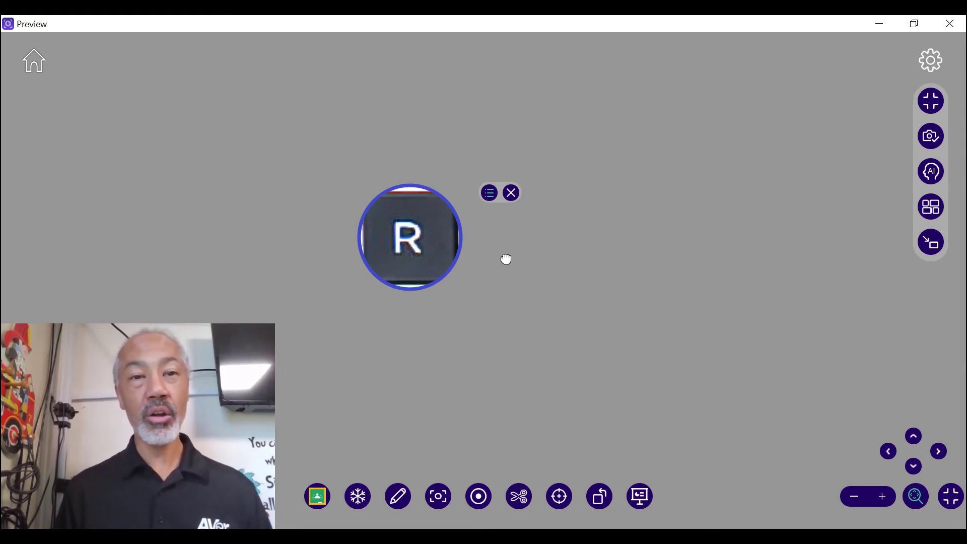
# Step: Shift the magnified camera image, move the spotlight onto the E key, and zoom in and back out on it
pyautogui.moveTo(506, 256); pyautogui.dragTo(417, 366)
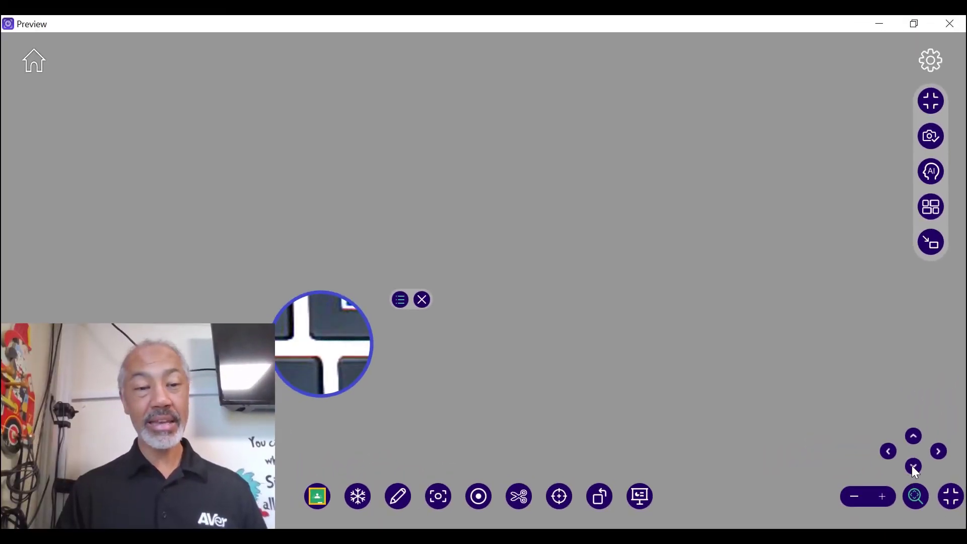
pyautogui.click(912, 466)
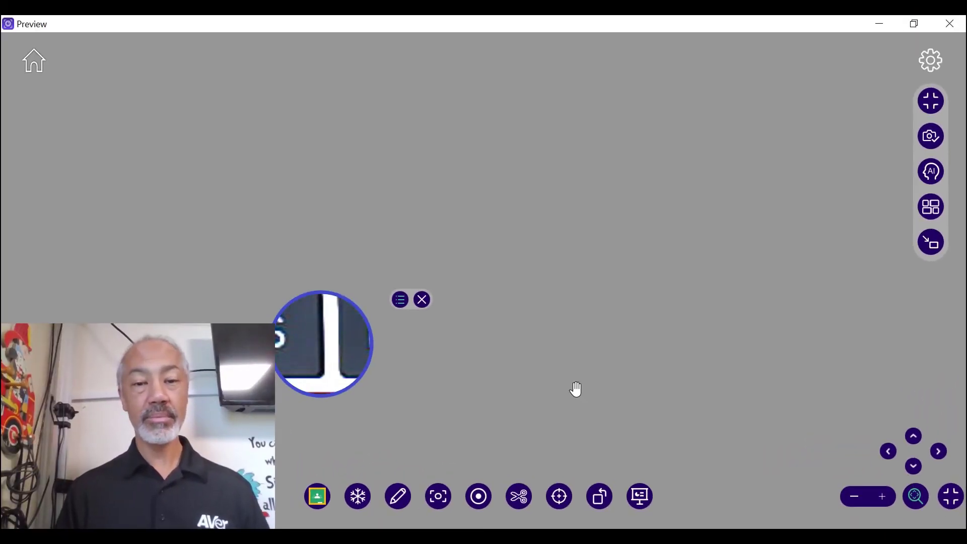
pyautogui.moveTo(583, 341); pyautogui.dragTo(620, 228)
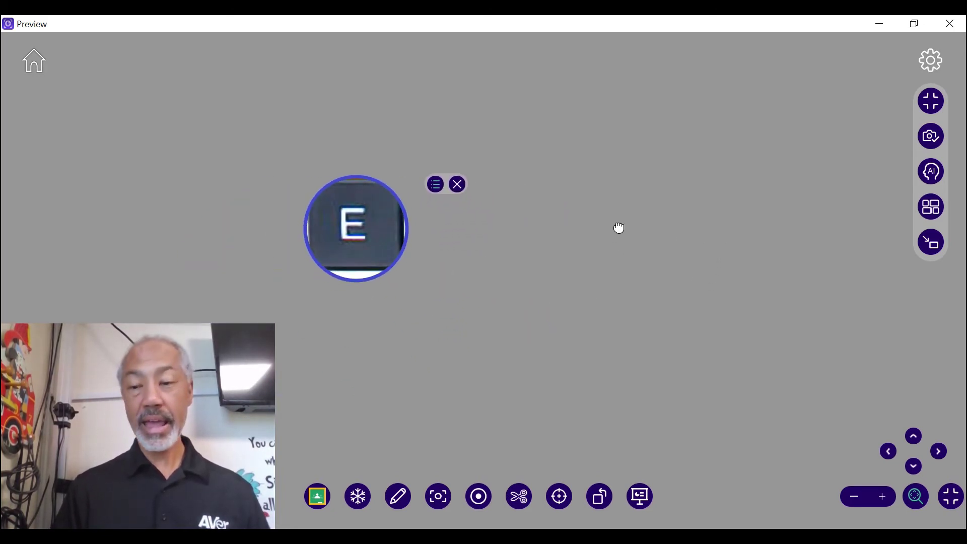
pyautogui.click(881, 498)
pyautogui.click(850, 498)
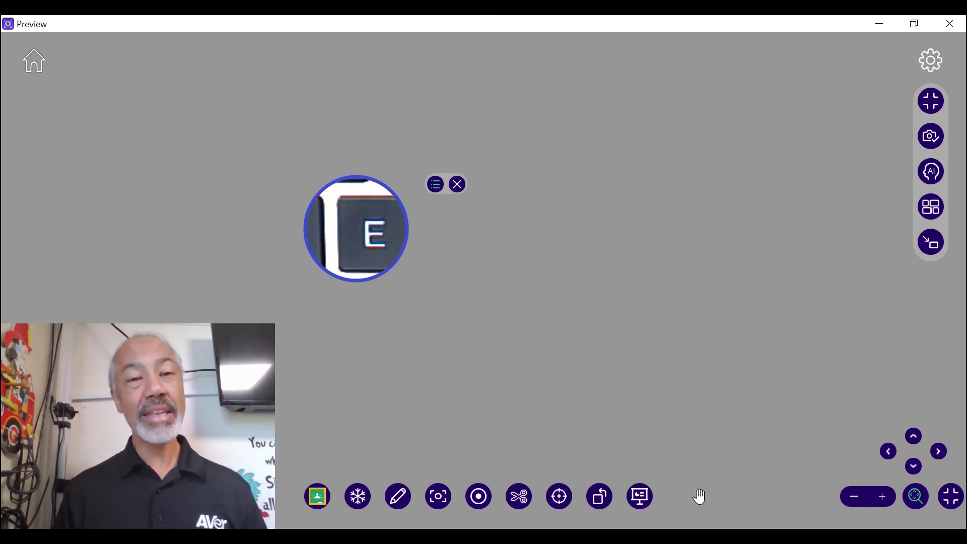
# Step: Replace the spotlight with the visor and lower it to reveal the keyboard from the function keys through the QWERTY row
pyautogui.click(638, 501)
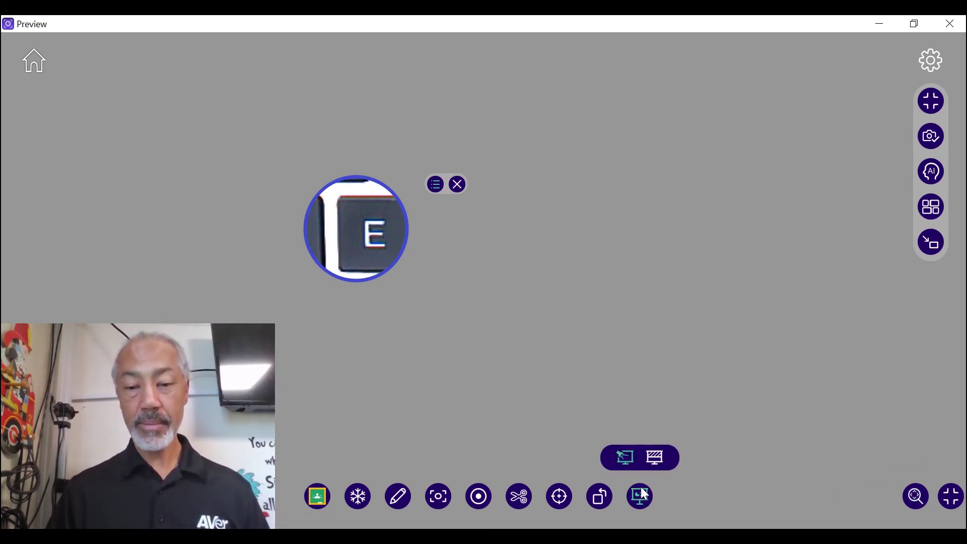
pyautogui.click(653, 461)
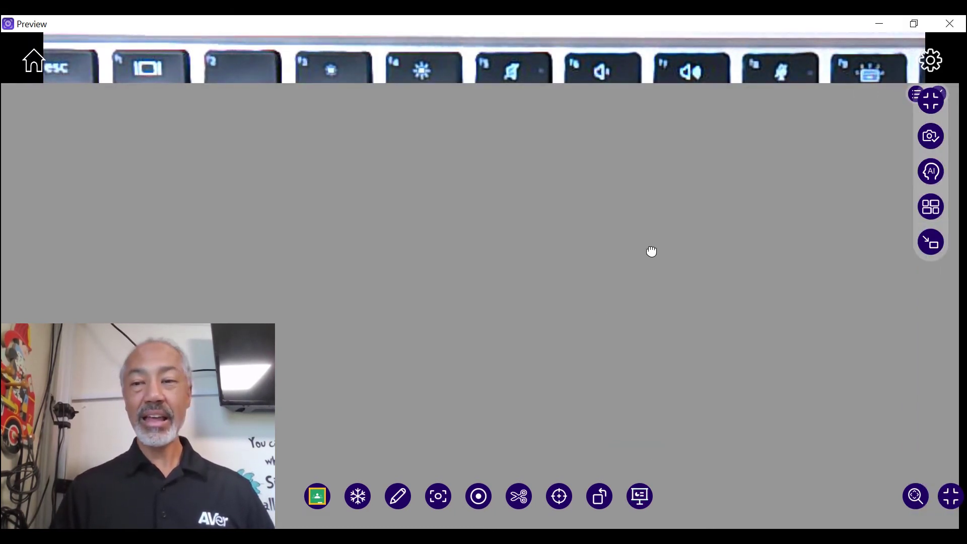
pyautogui.moveTo(587, 177); pyautogui.dragTo(588, 122)
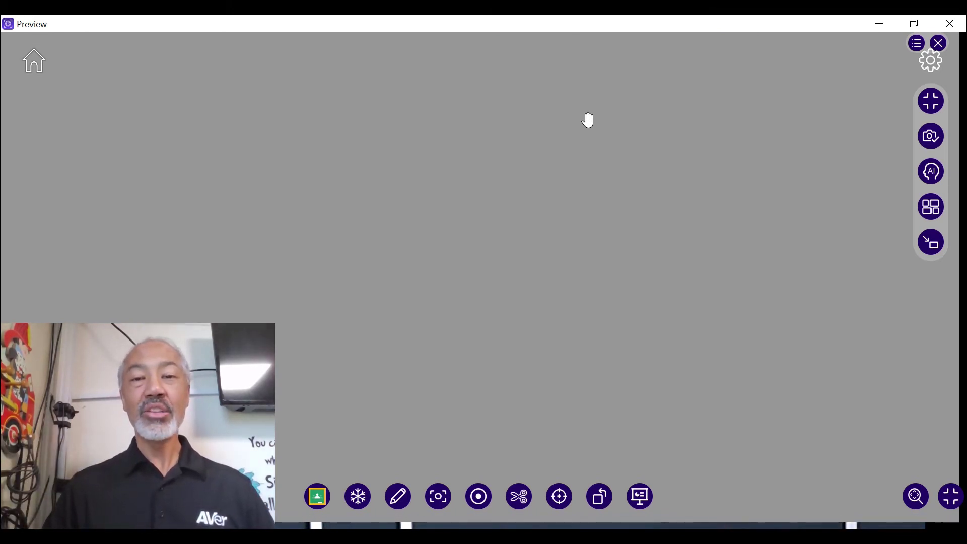
pyautogui.moveTo(590, 124); pyautogui.dragTo(604, 376)
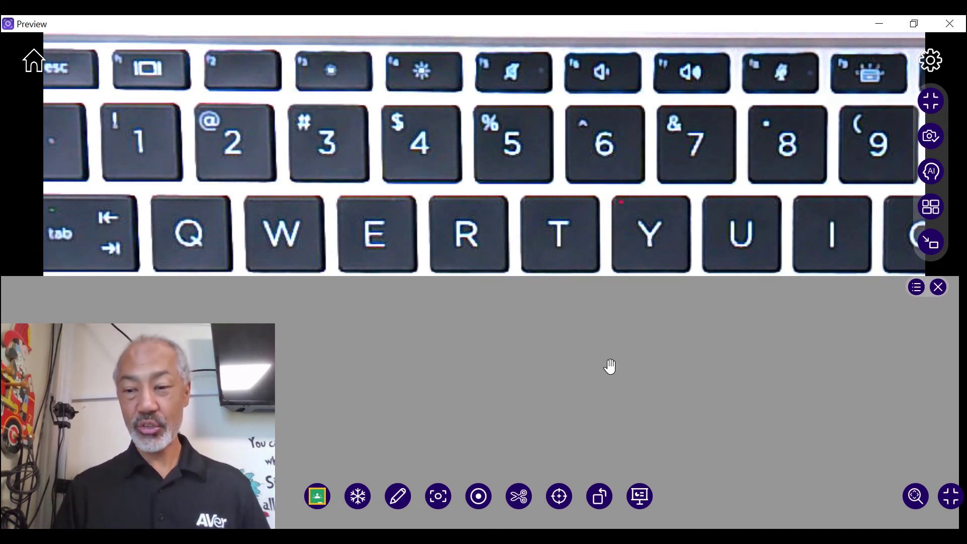
# Step: Zoom in on the uncovered keyboard area, then zoom the camera image back out to the full view
pyautogui.click(914, 500)
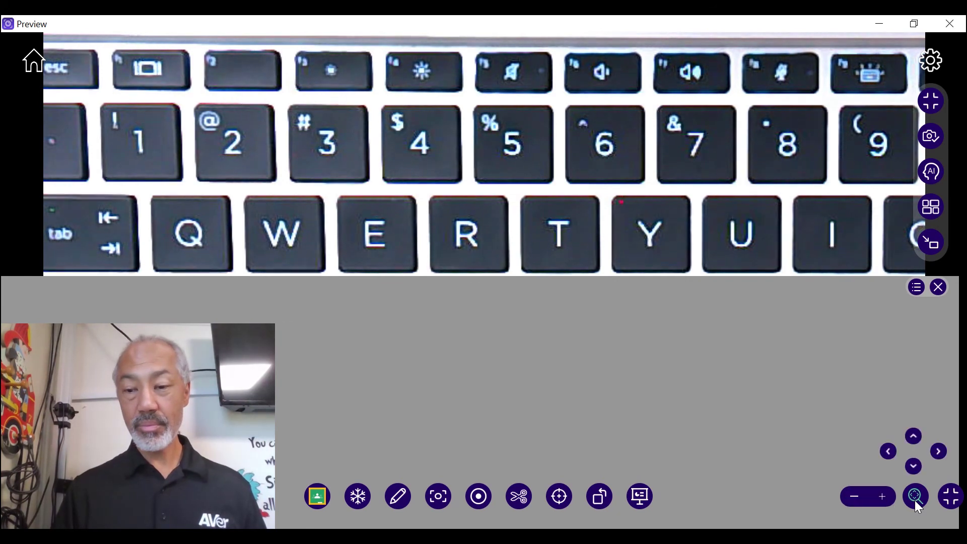
pyautogui.click(881, 498)
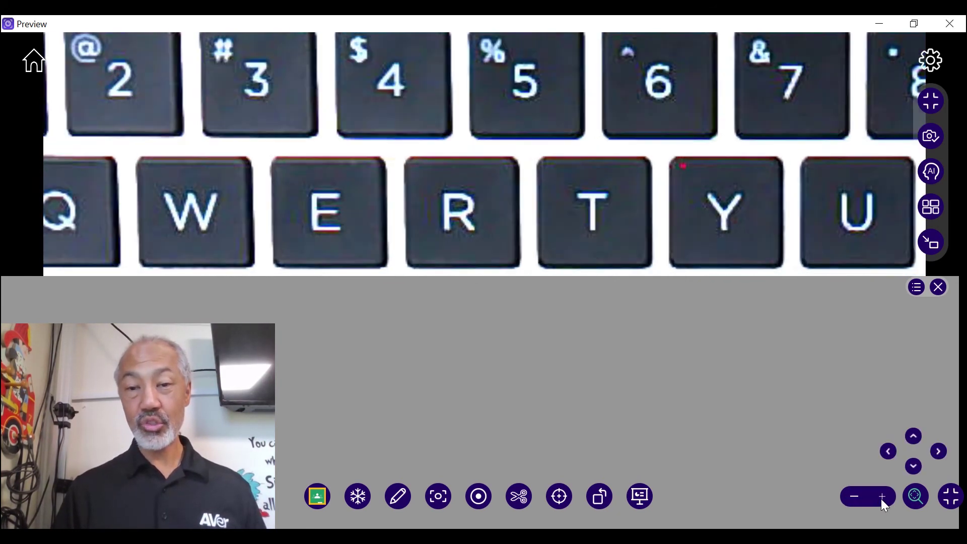
pyautogui.click(848, 496)
pyautogui.moveTo(848, 496); pyautogui.dragTo(848, 495)
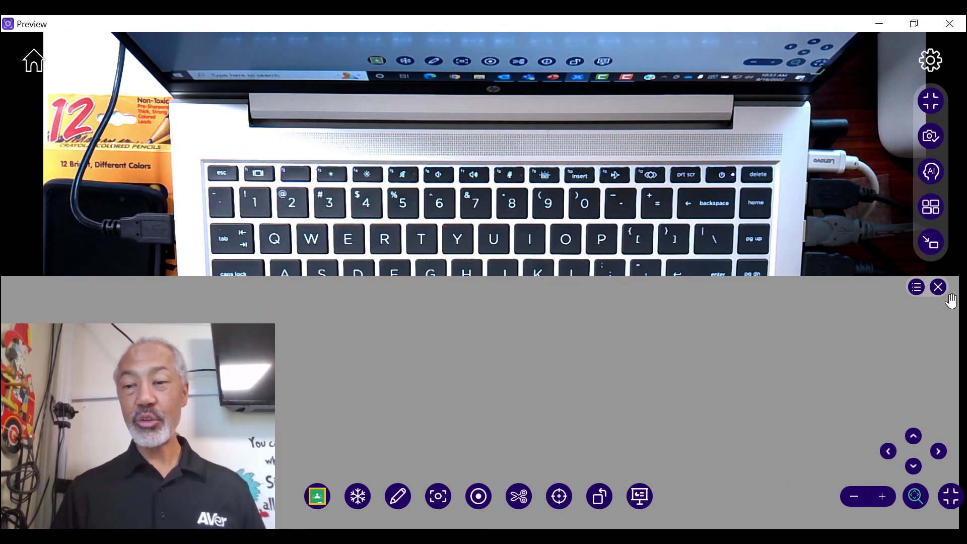
# Step: Cycle the visor through Semi transparent, Transparent and Not transparent, then close it
pyautogui.click(916, 288)
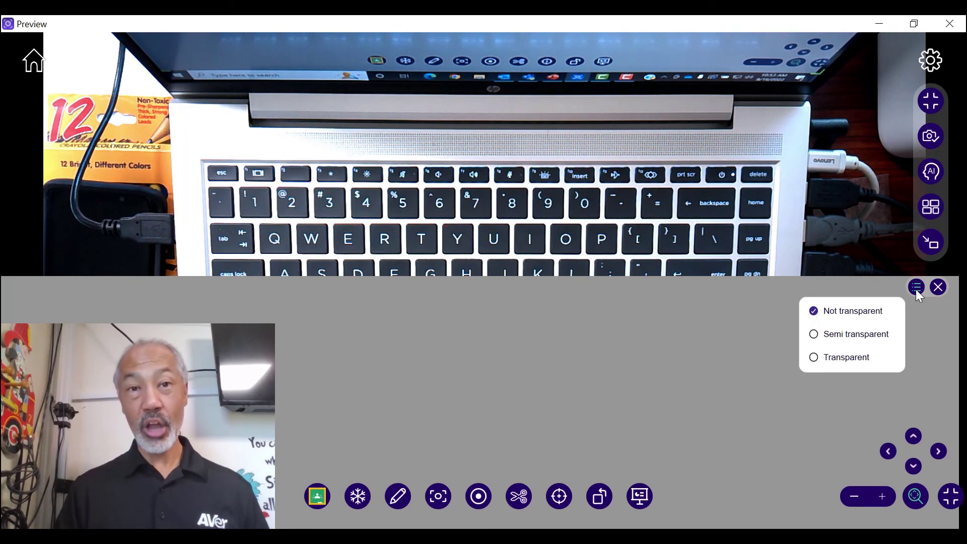
pyautogui.click(831, 334)
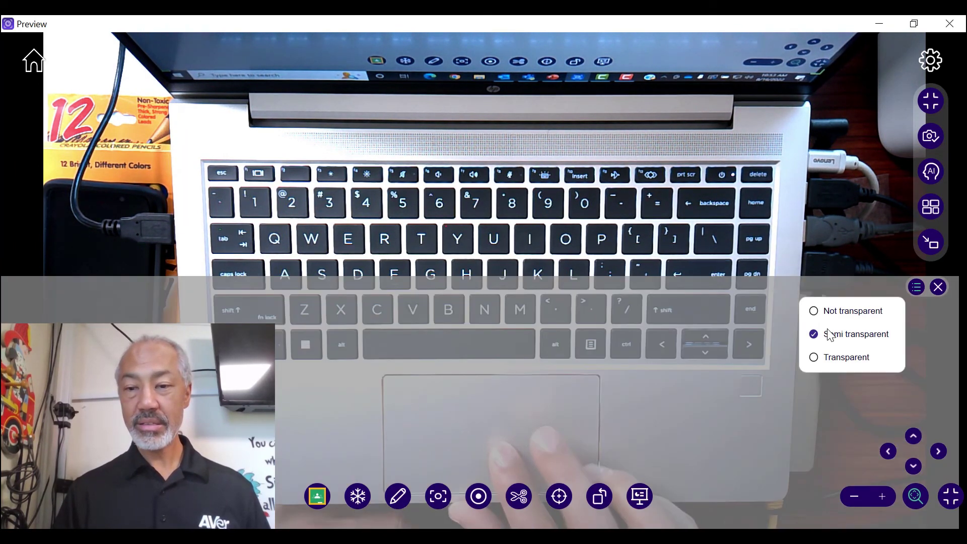
pyautogui.click(834, 359)
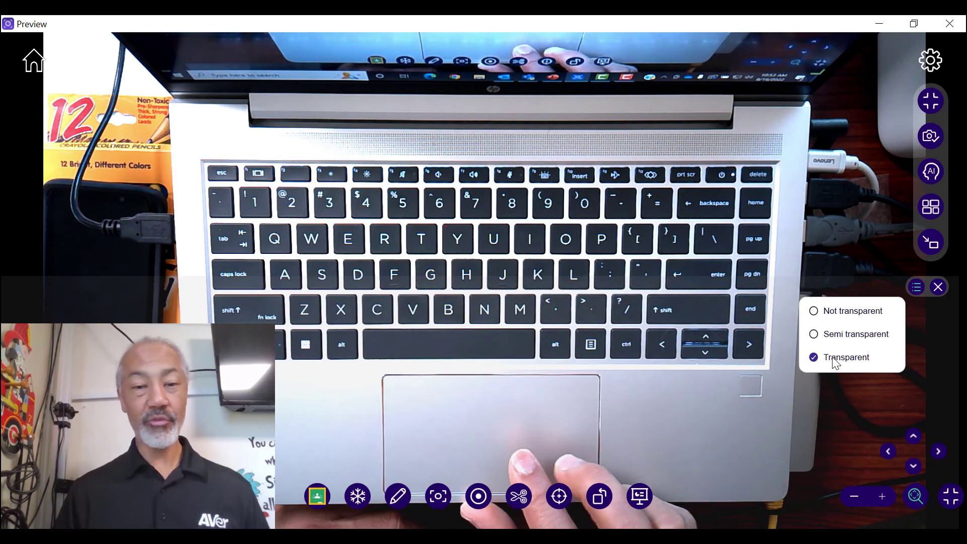
pyautogui.click(842, 313)
pyautogui.click(937, 287)
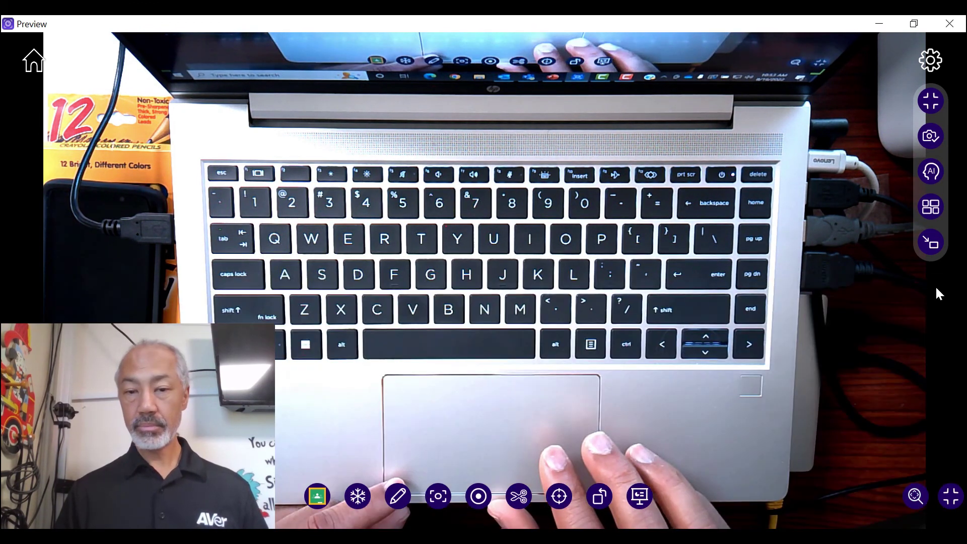